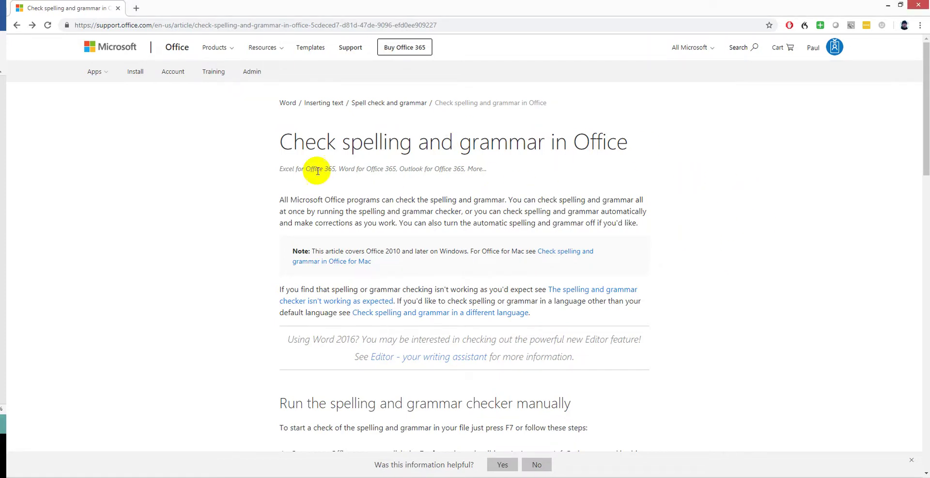
- Scroll the Check spelling and grammar article down to its We're listening! feedback section
scroll(674, 213, down, 7)
scroll(499, 139, down, 3)
scroll(509, 143, down, 2)
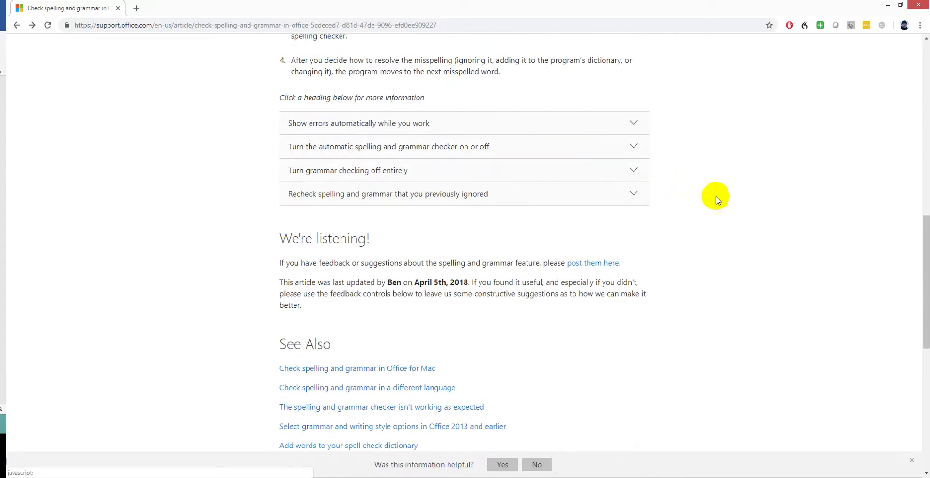
scroll(727, 198, down, 1)
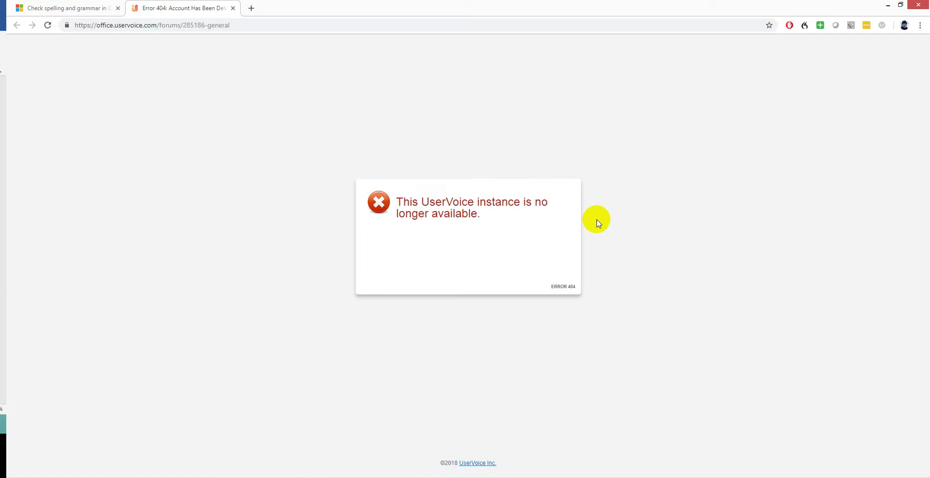
- Close the UserVoice Error 404 tab
click(233, 8)
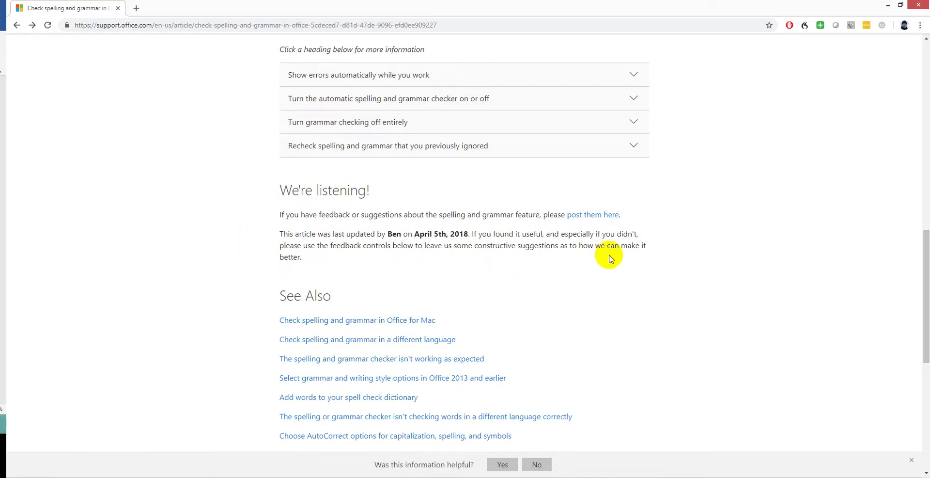
- Scroll to 'Was this information helpful?' and answer No
scroll(272, 262, down, 6)
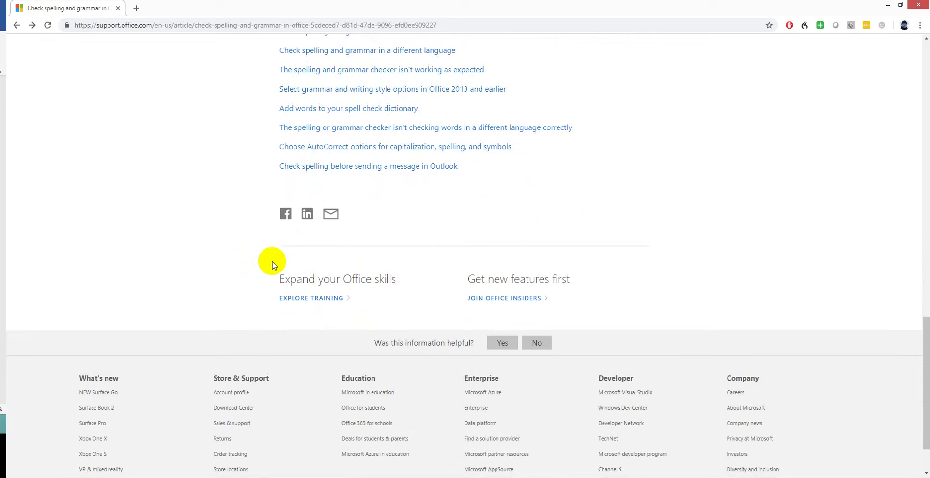
scroll(273, 264, down, 2)
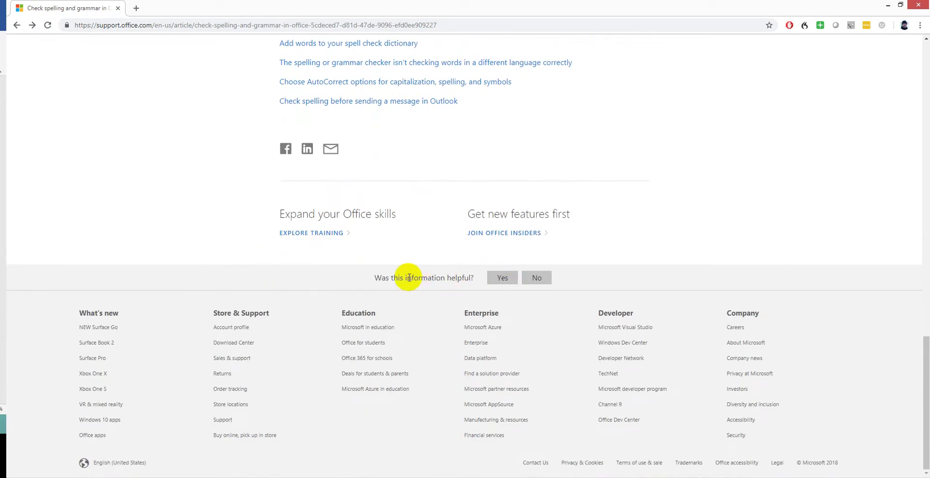
click(537, 277)
- Send feedback that the long-tested document now gets only a few grammar errors flagged
click(472, 431)
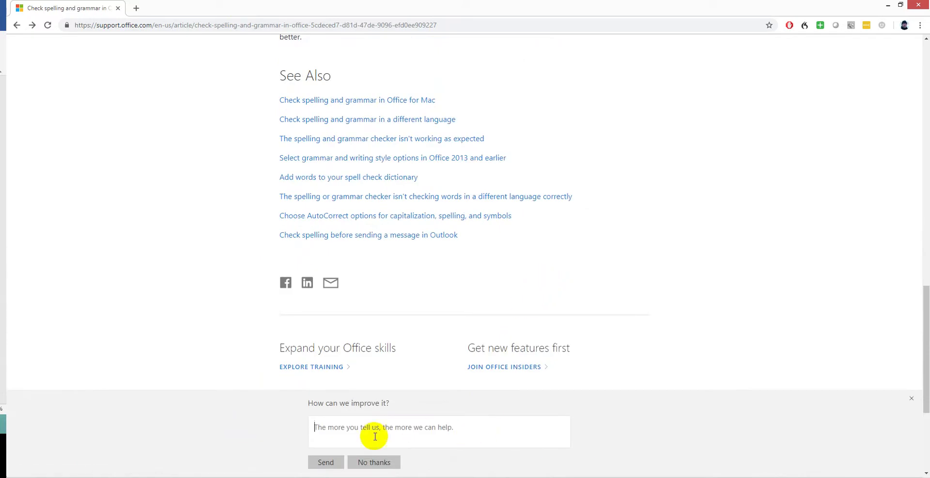
click(460, 428)
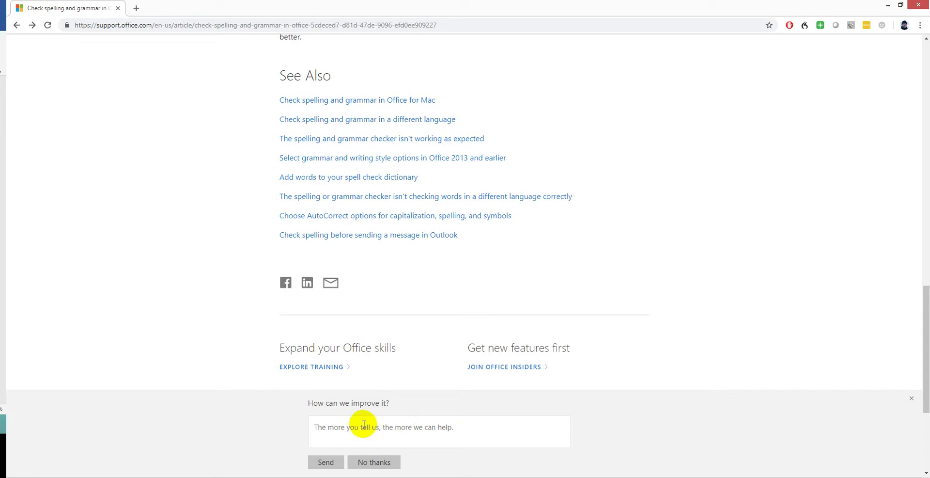
text(I have a document)
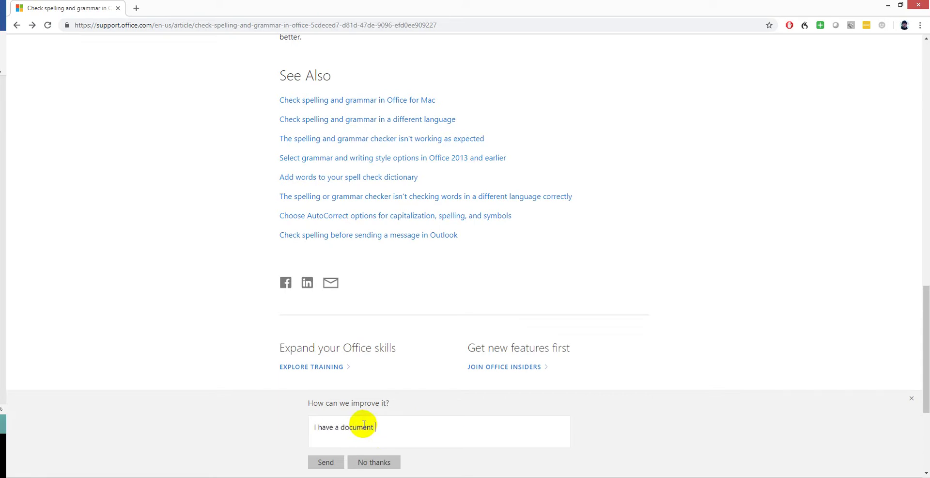
text( I have been testing foro several years)
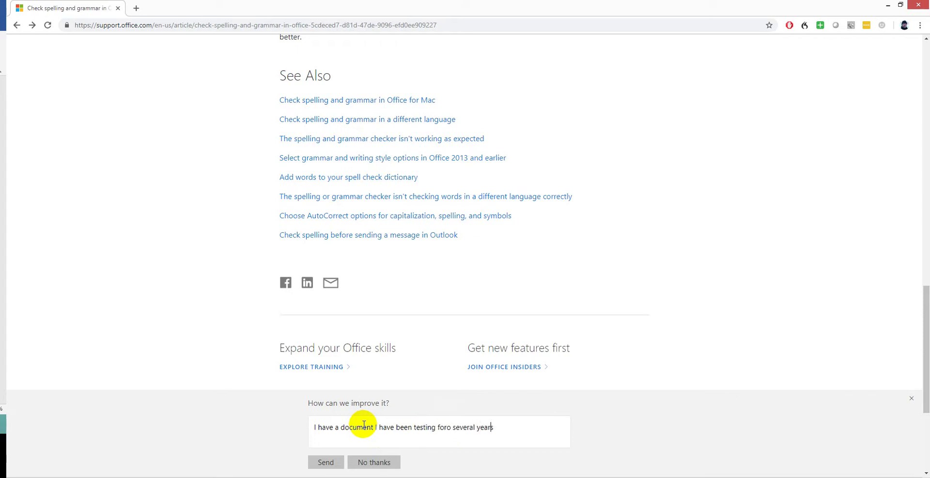
key(BackSpace)
text(ontaining poor sentences and )
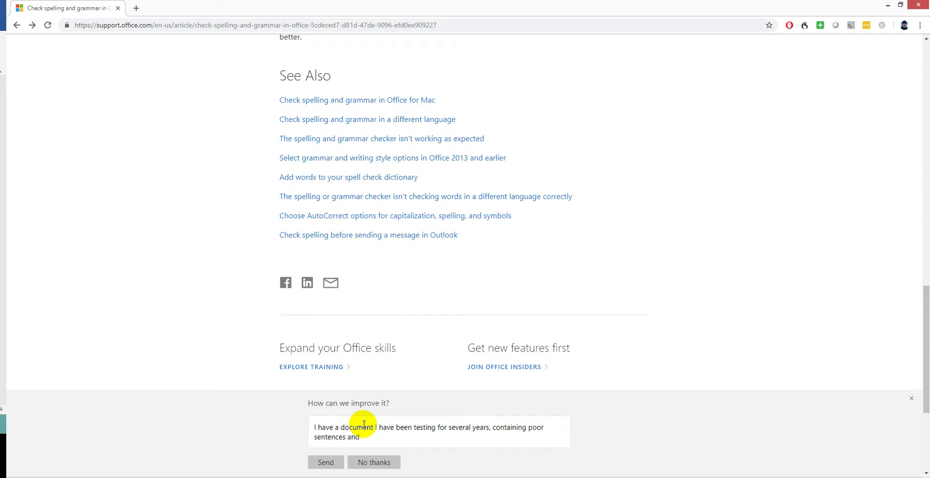
text(the error message I used to get in Word.)
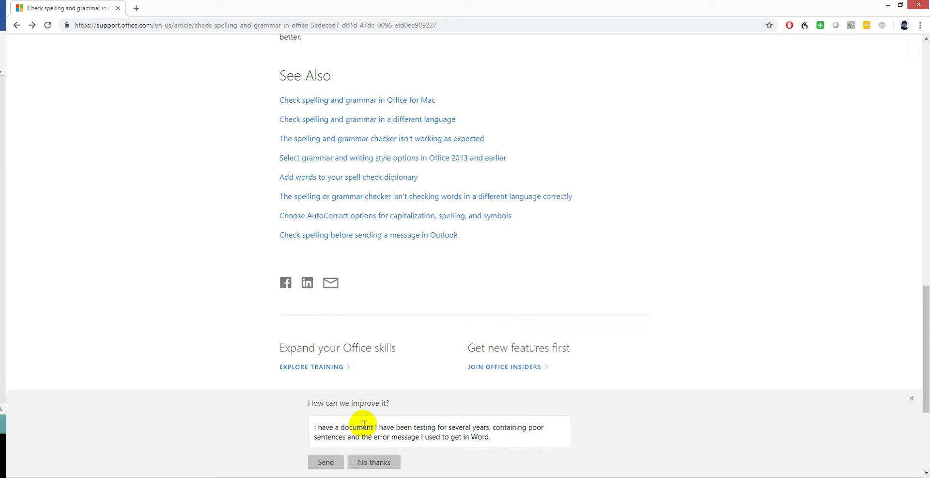
text(  Today only a few errors are pi)
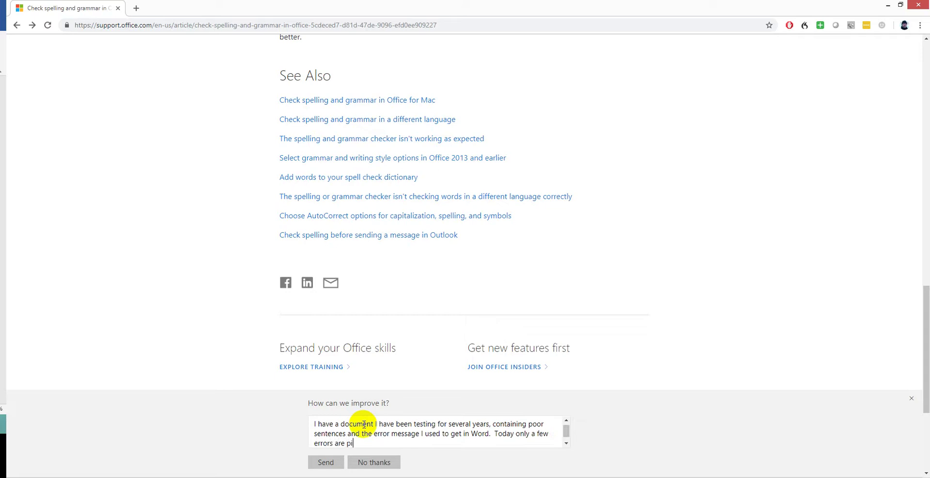
text(cked up.)
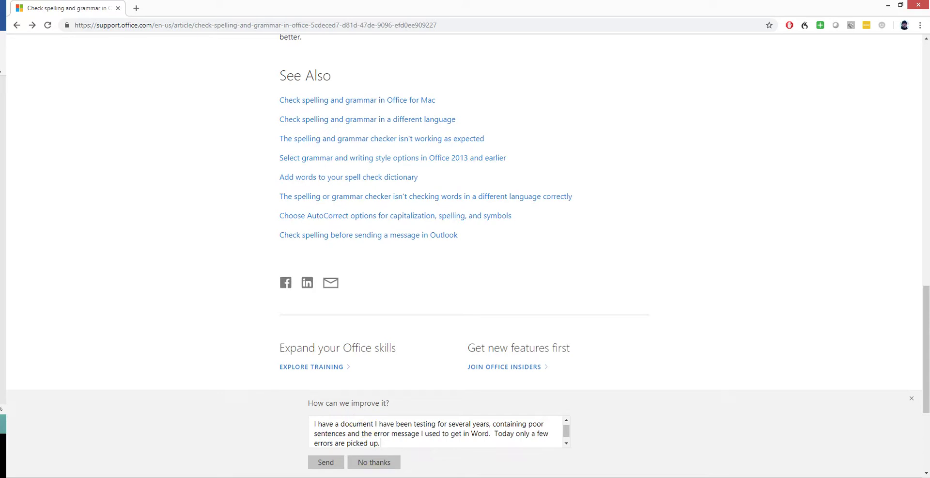
click(325, 461)
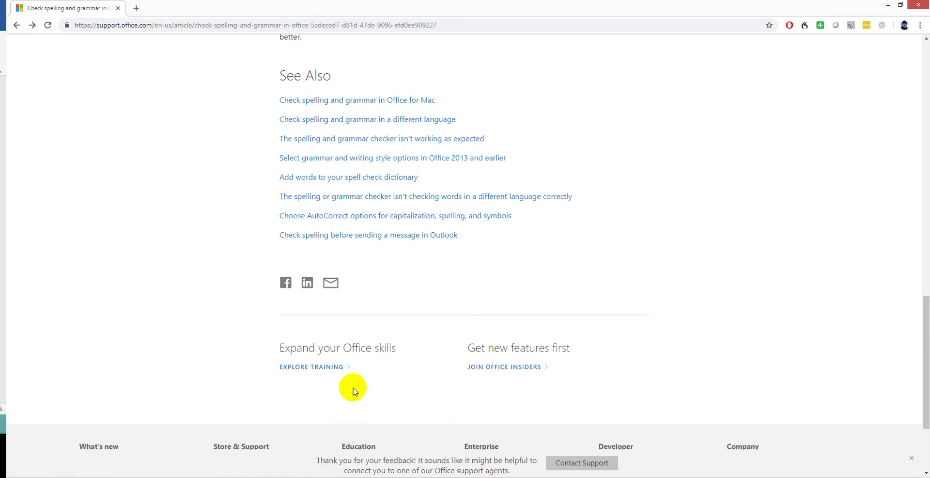
scroll(406, 363, up, 4)
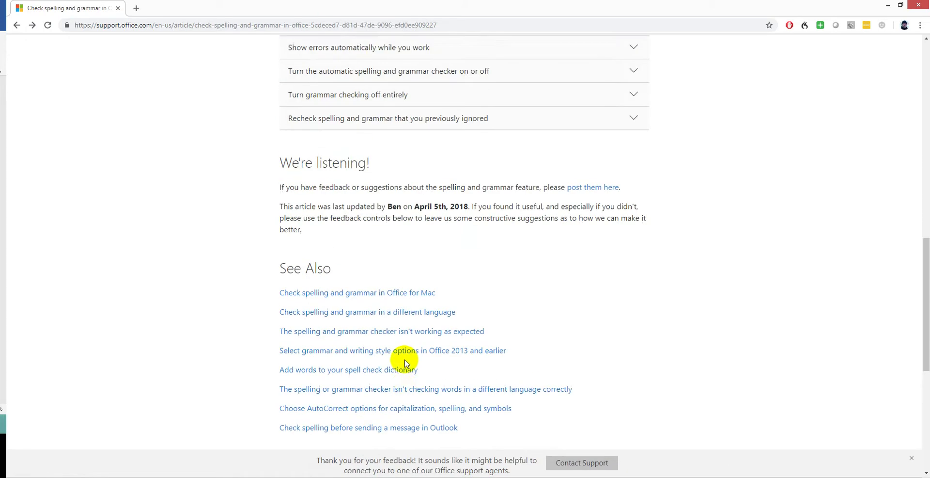
scroll(406, 364, down, 6)
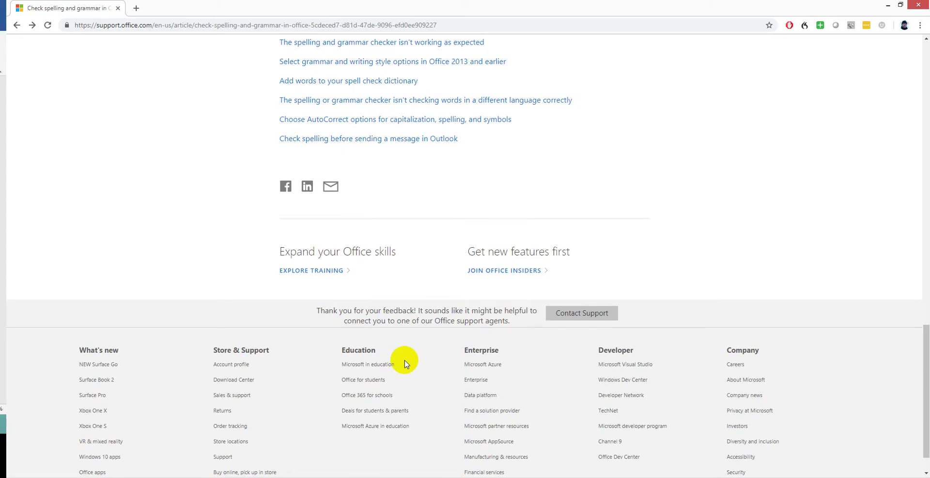
scroll(406, 363, up, 5)
scroll(406, 363, up, 5)
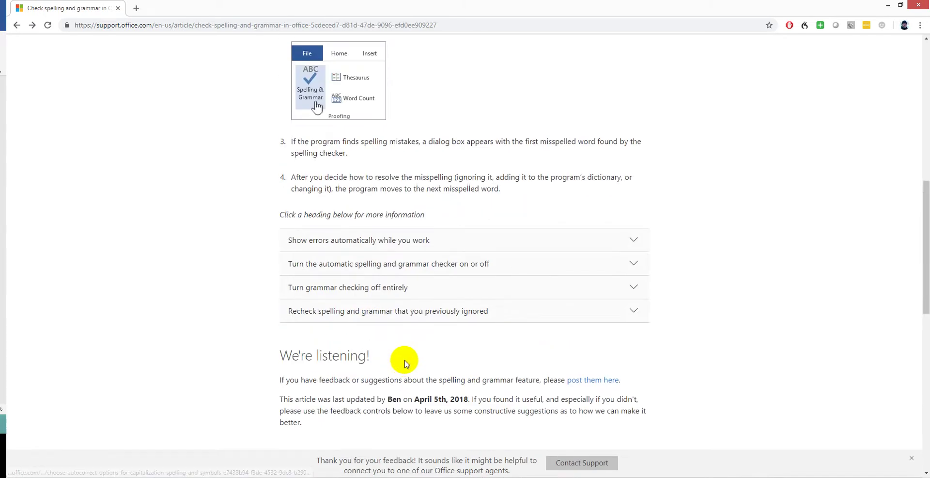
scroll(406, 363, down, 6)
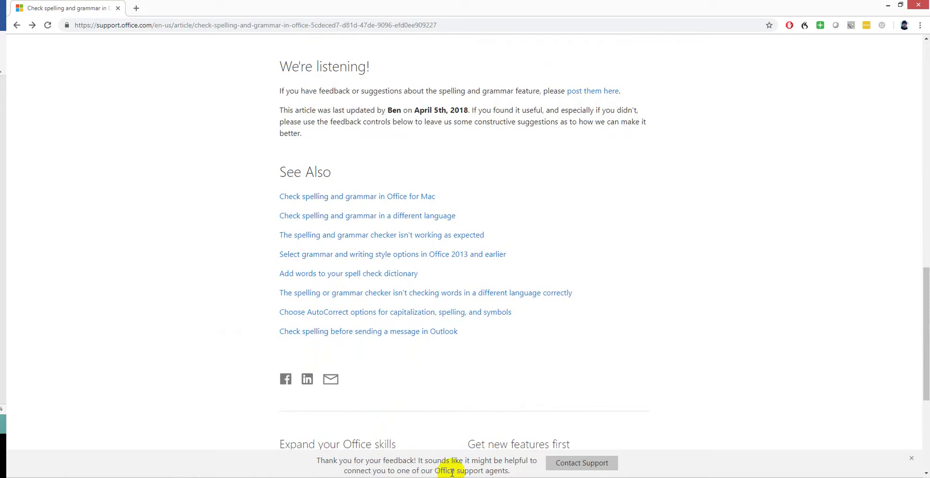
- Try Contact Support, then follow the not-found page's link to the Office Help & Training home page
click(581, 462)
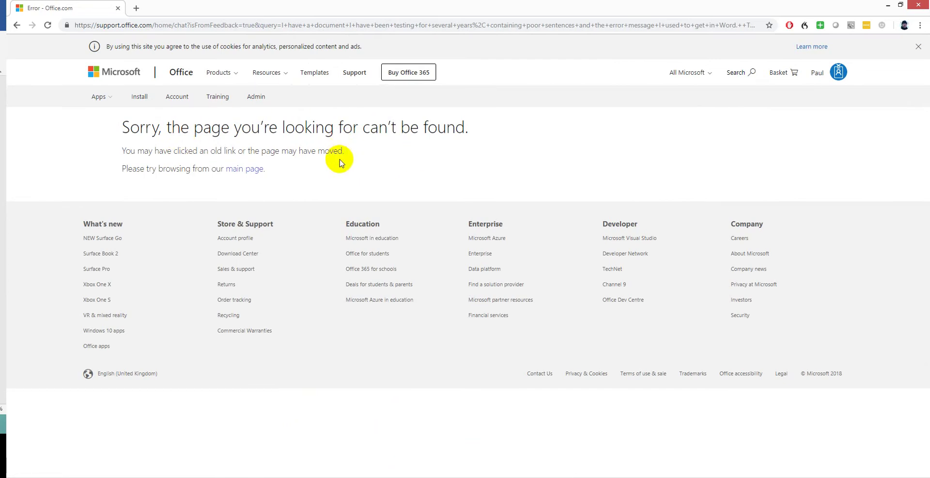
click(244, 173)
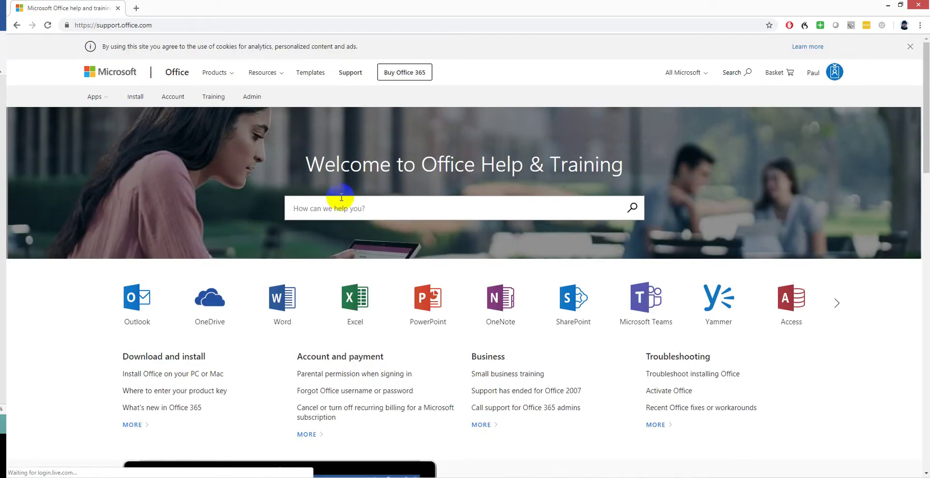
- Search support for 'I need some help with the Grammar Checker that no longer finds any grammar error'
click(368, 211)
text(I need some help with the Grammar Checker that no l)
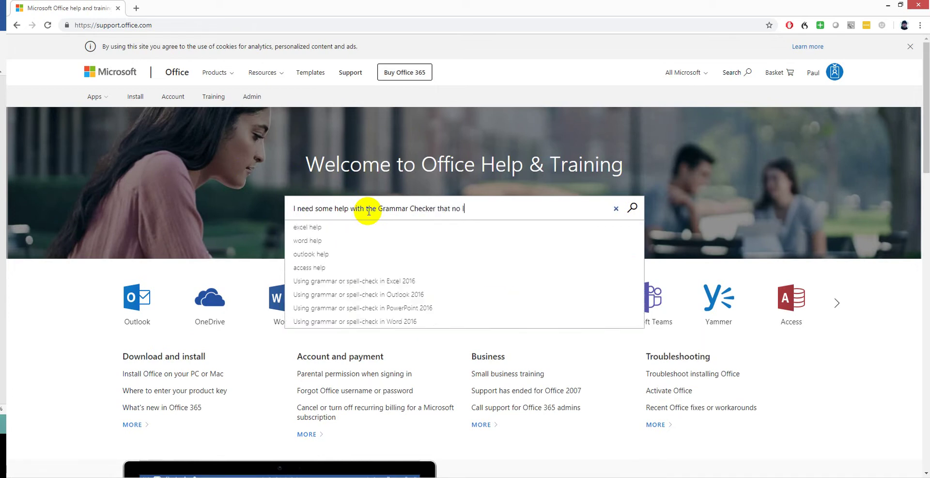
text(onger fin)
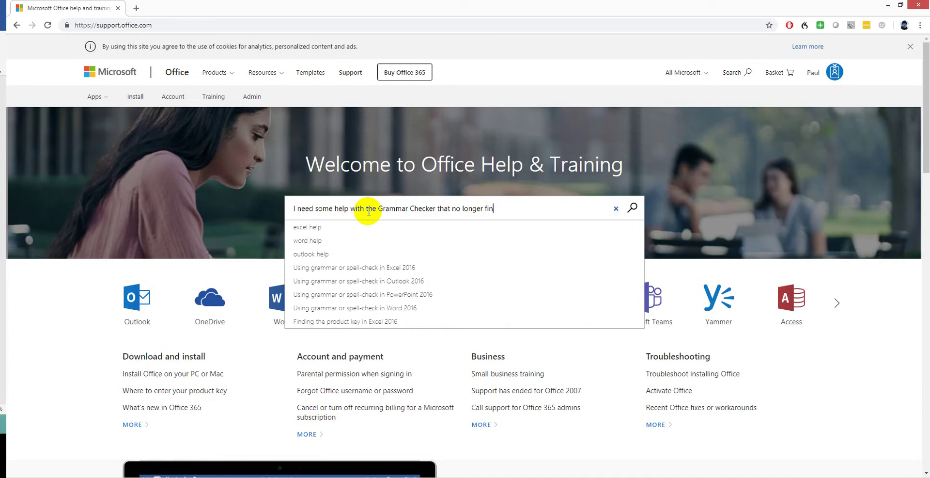
text(ds any grammar errors.)
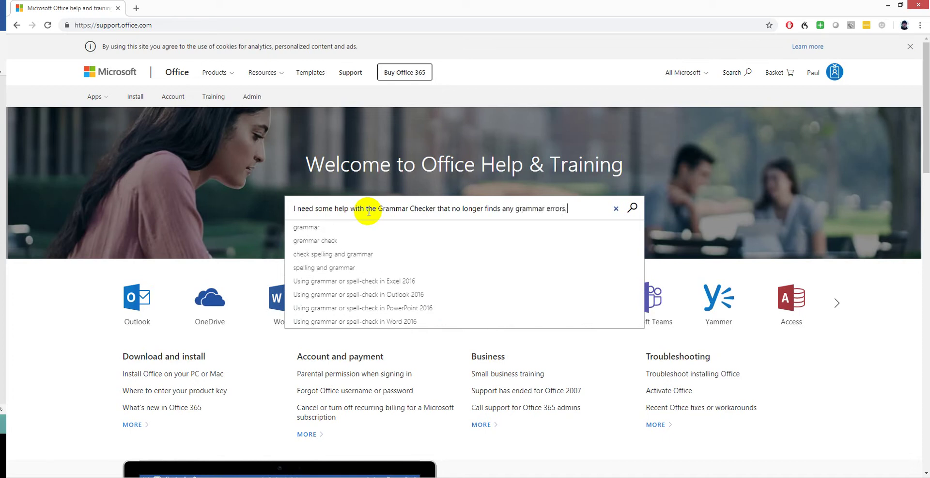
key(Return)
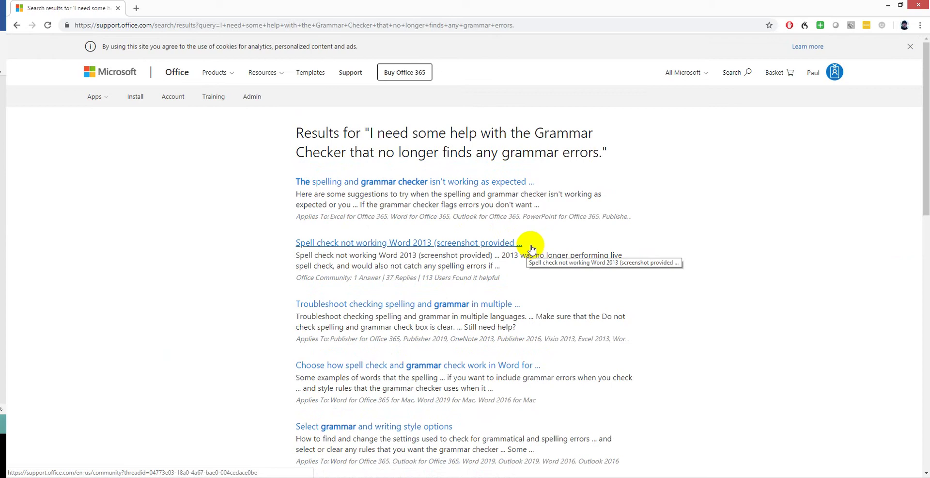
- Open 'The spelling and grammar checker isn't working as expected' result and scroll down it
click(461, 187)
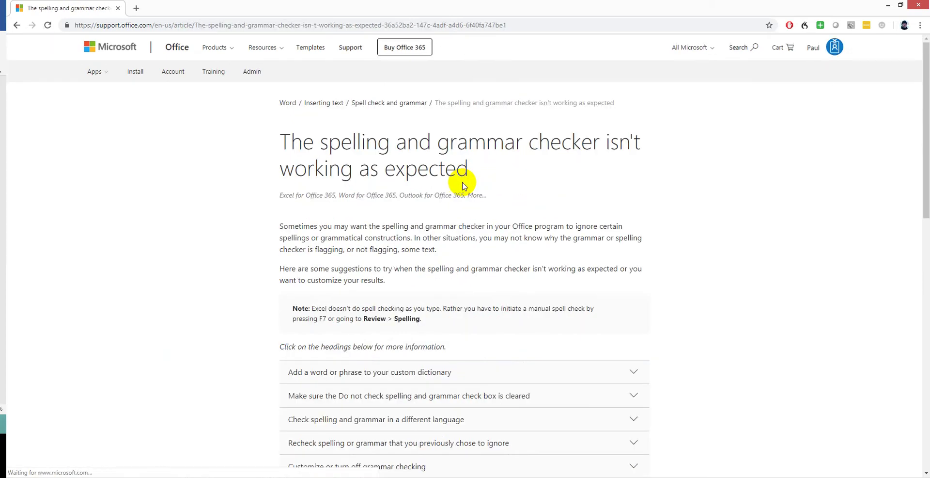
scroll(652, 257, down, 8)
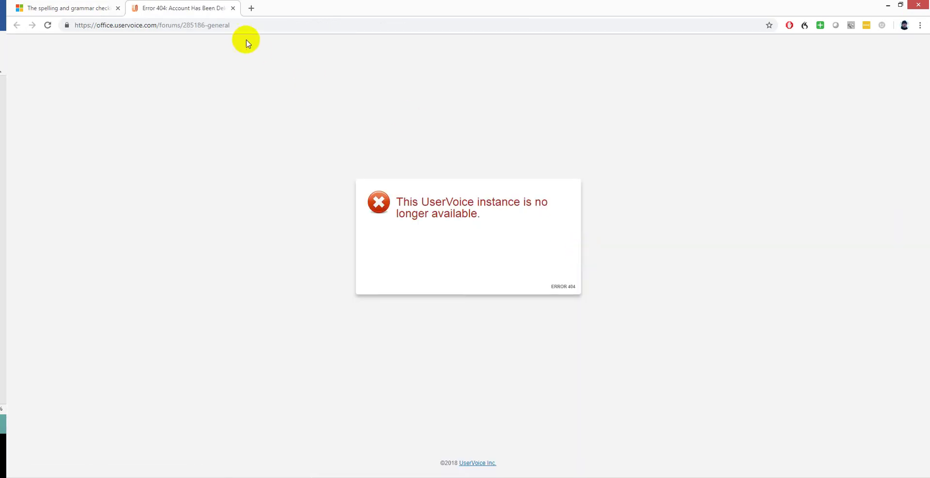
- Close the UserVoice 404 tab and scroll the article back up to its title
click(233, 9)
scroll(225, 270, up, 2)
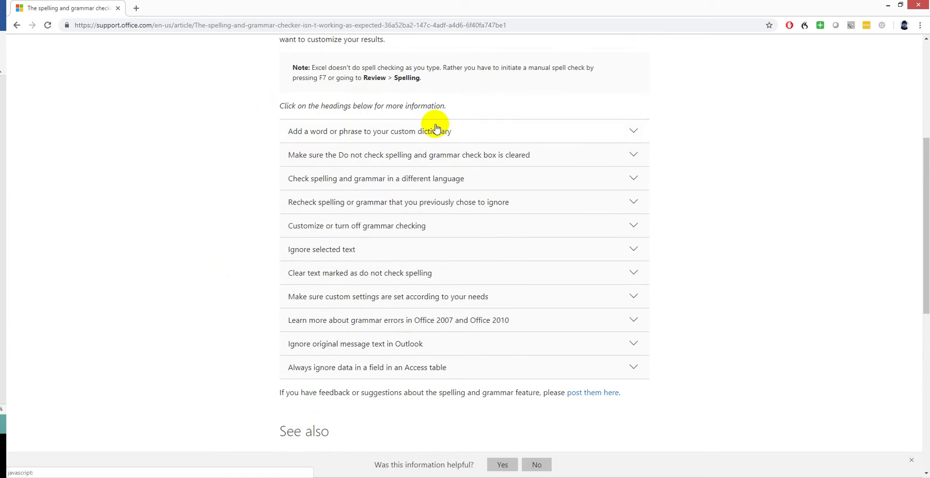
scroll(736, 352, up, 5)
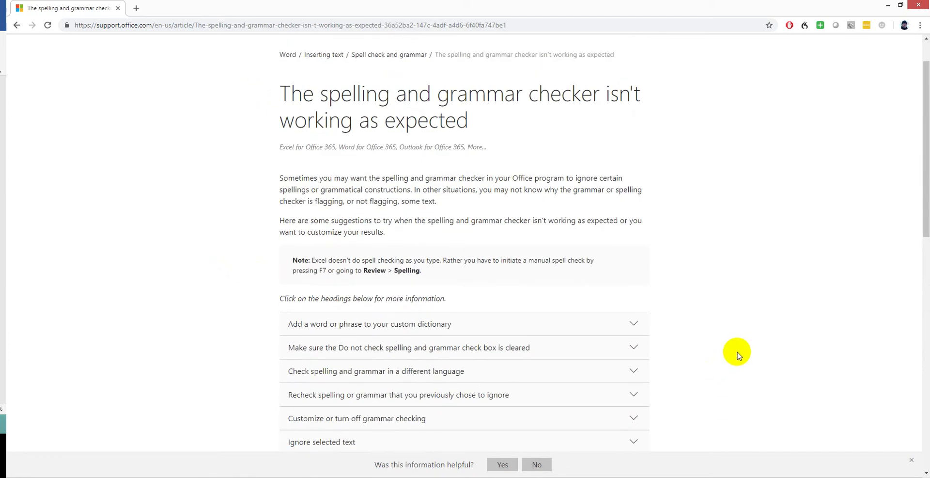